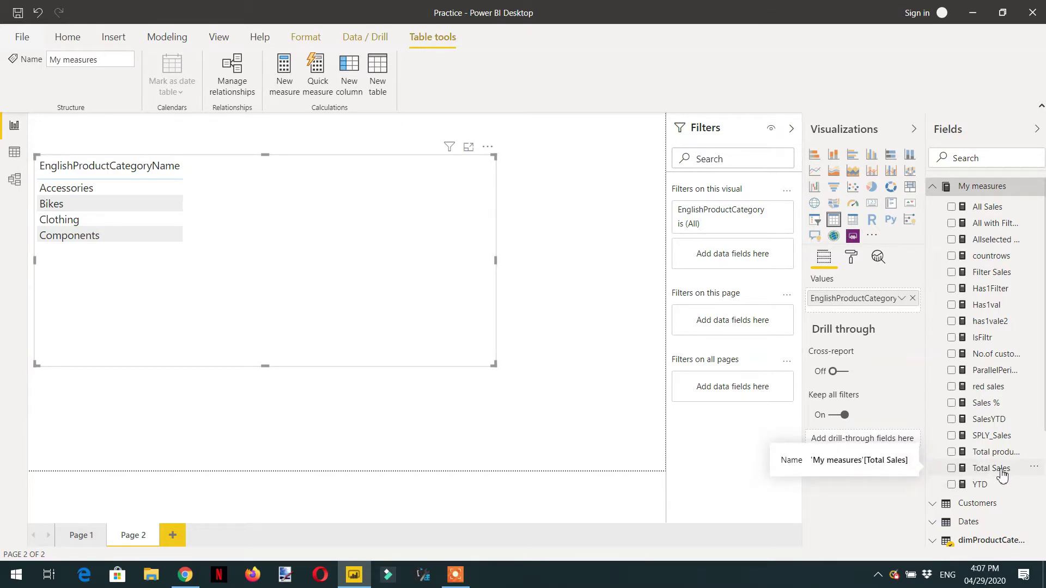
- Show the Total Sales measure's SUMX of SalesAmount plus Freight in the formula bar
{"action": "left_click", "coordinate": [1001, 472]}
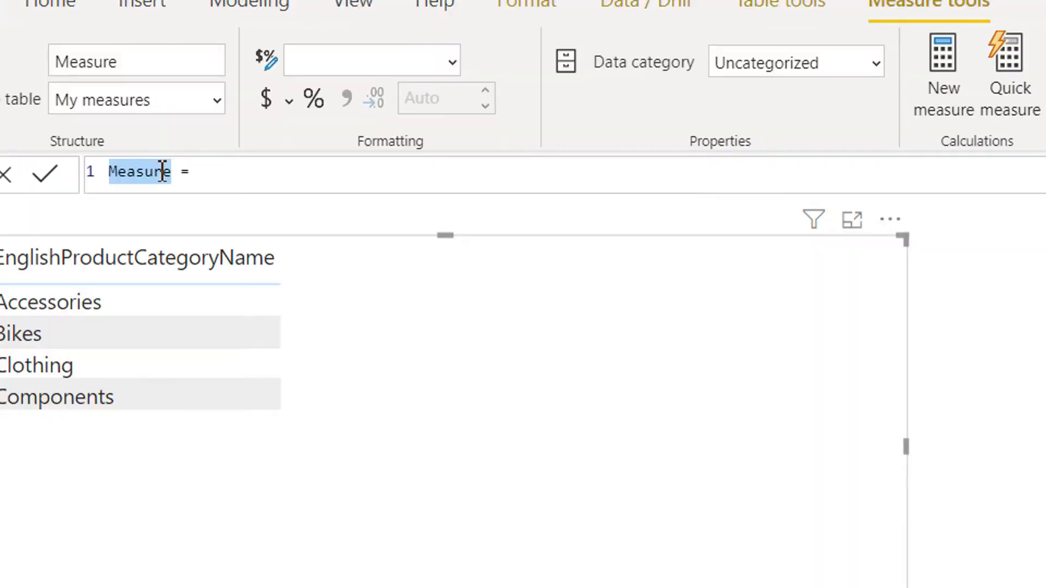
- Start a Red Sale measure typing CALCULATE([Total Sales], Products[Color] = "Red")
{"action": "type", "text": "Red Sale ="}
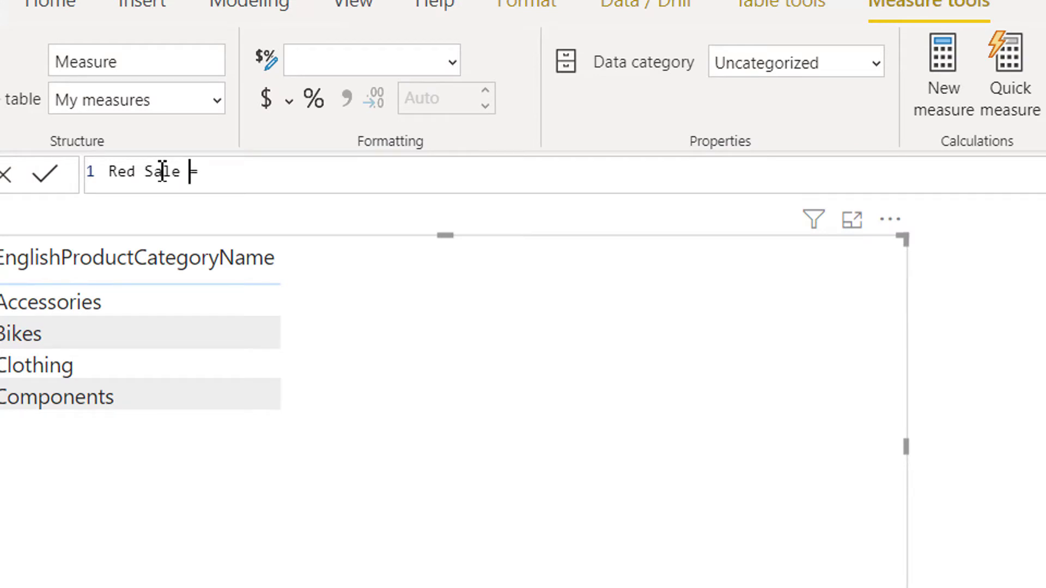
{"action": "type", "text": " CALCULATE("}
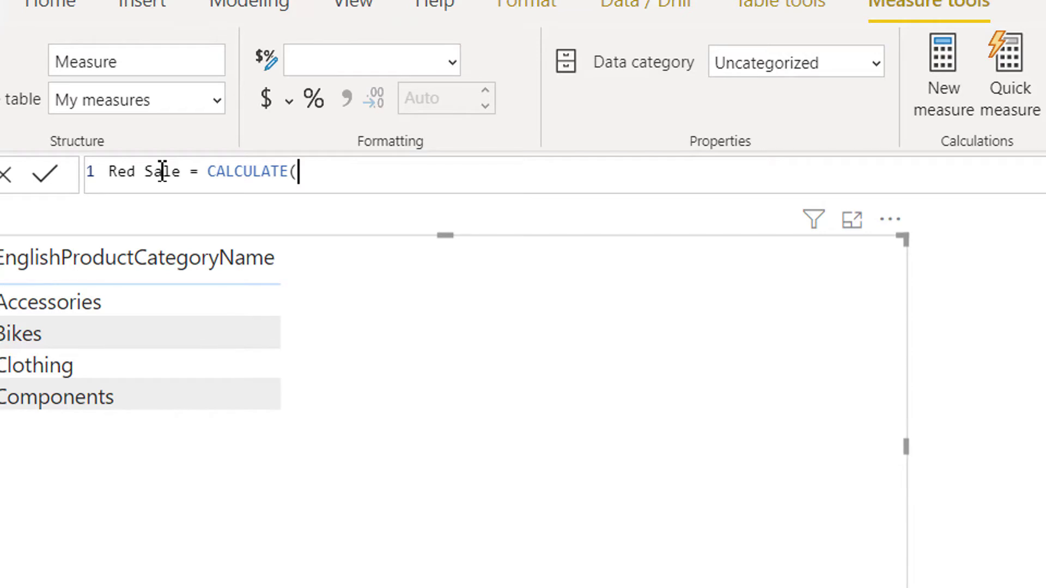
{"action": "type", "text": "[Total Sales],"}
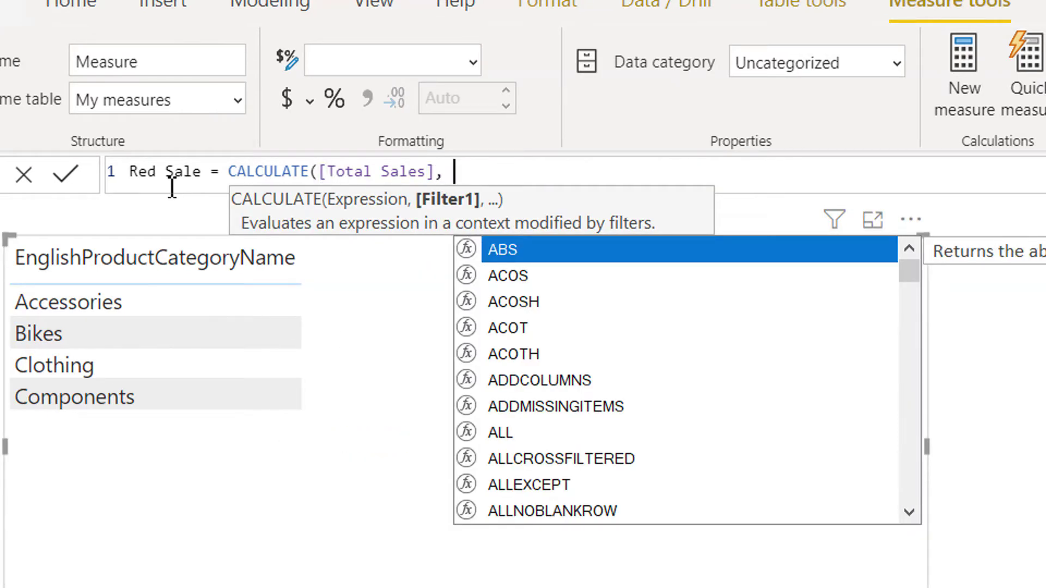
{"action": "type", "text": " Products[Color]="}
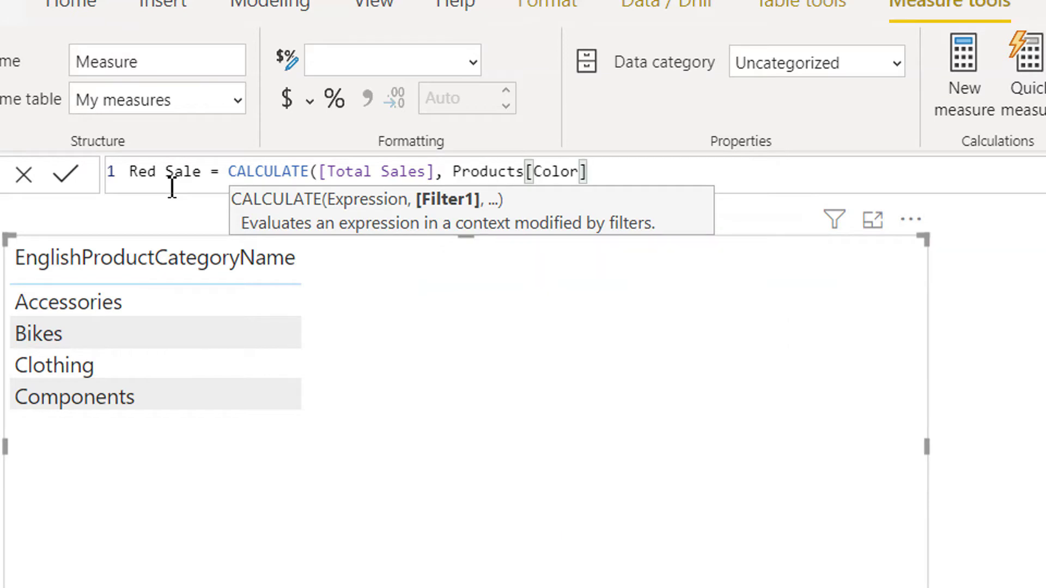
{"action": "type", "text": " \"\""}
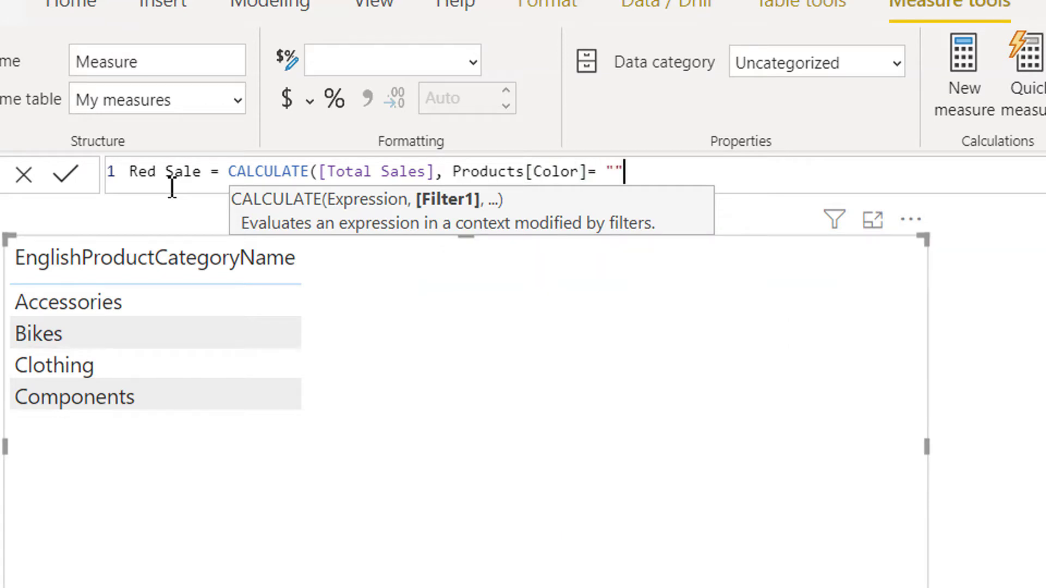
{"action": "type", "text": "Red"}
{"action": "type", "text": ")"}
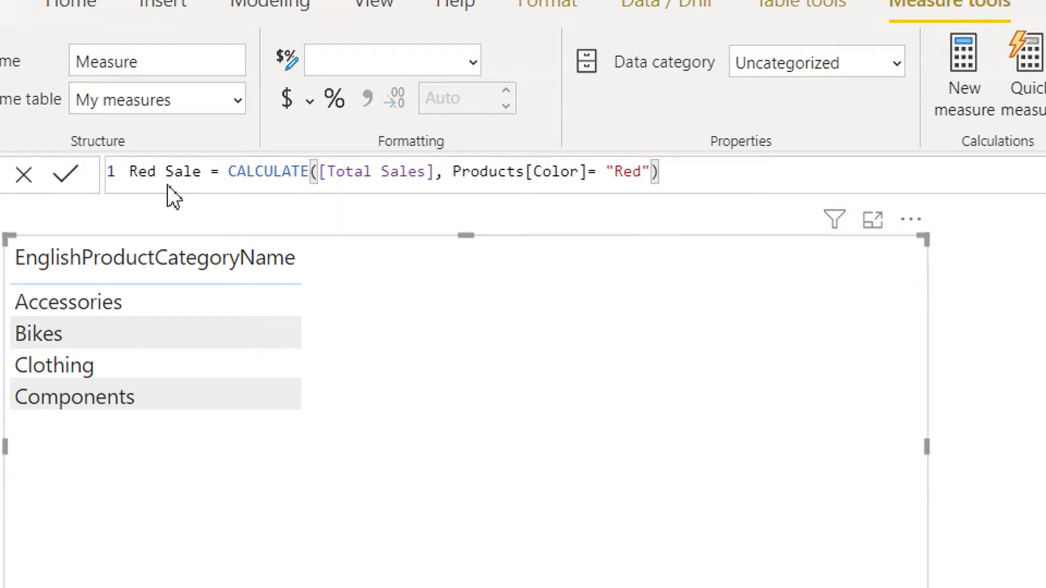
- Commit the Red Sale measure CALCULATE([Total Sales], Products[Color] = "Red")
{"action": "key", "text": "Return"}
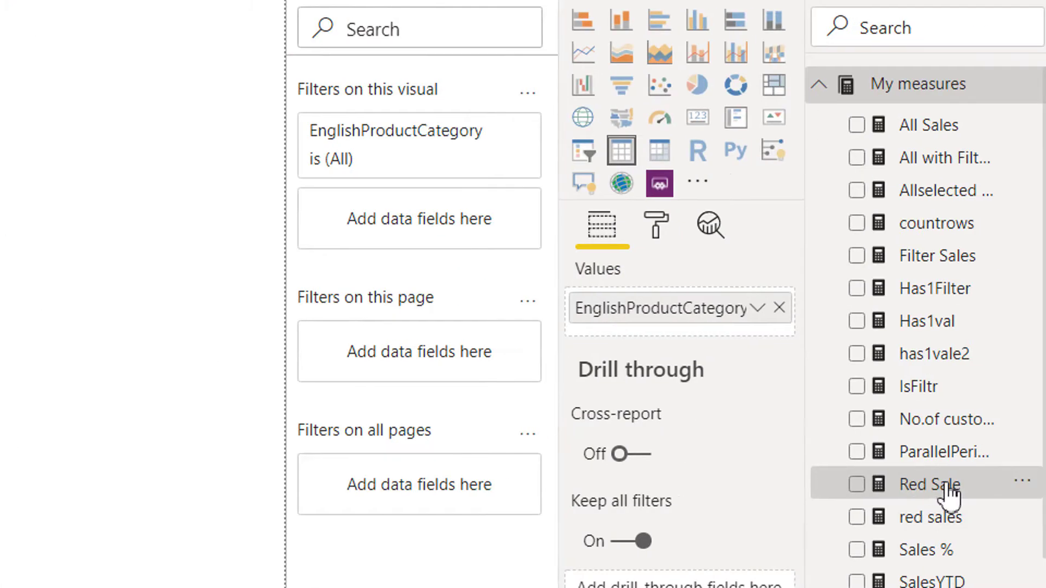
- Add Red Sale and Total Sales columns to the category table, totalling 7,917,439.03 and 30,092,646.83
{"action": "left_click_drag", "start_coordinate": [945, 492], "coordinate": [157, 207]}
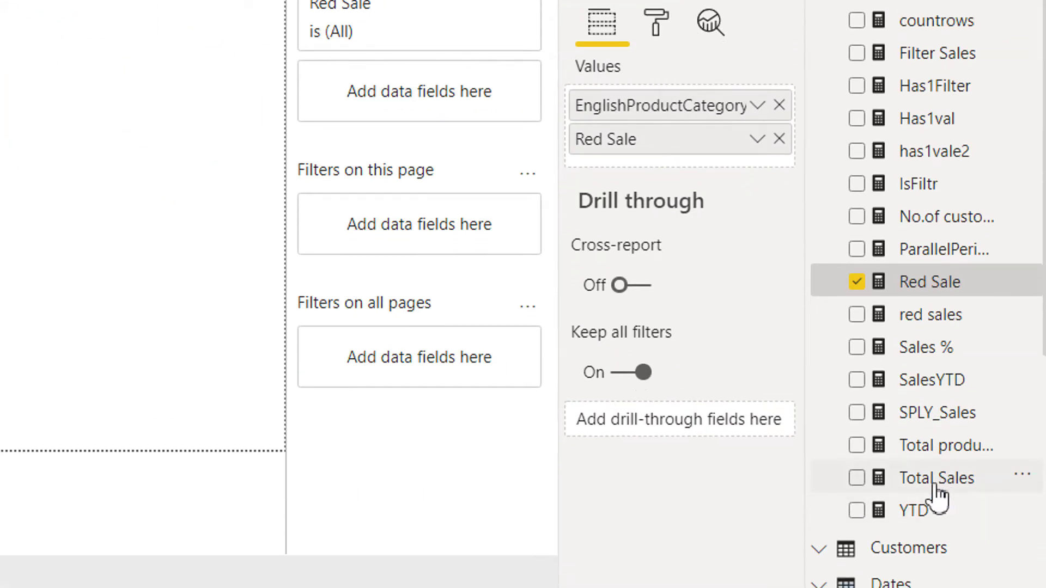
{"action": "left_click_drag", "start_coordinate": [937, 491], "coordinate": [165, 92]}
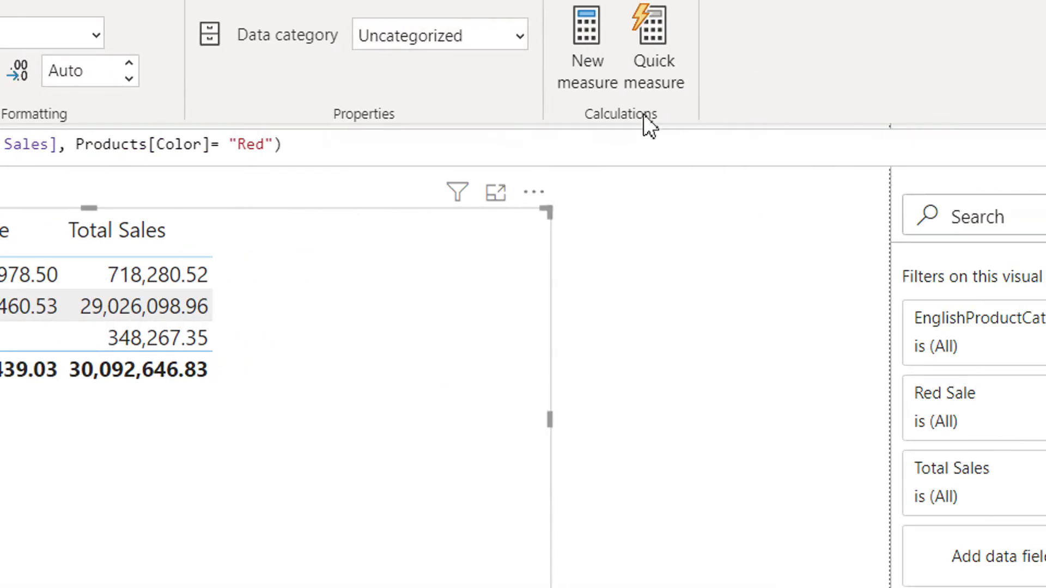
- Create a 'Red Sale w Variable' measure written as VAR v = [Total Sales] RETURN v
{"action": "left_click", "coordinate": [995, 28]}
{"action": "type", "text": "Red Sale w"}
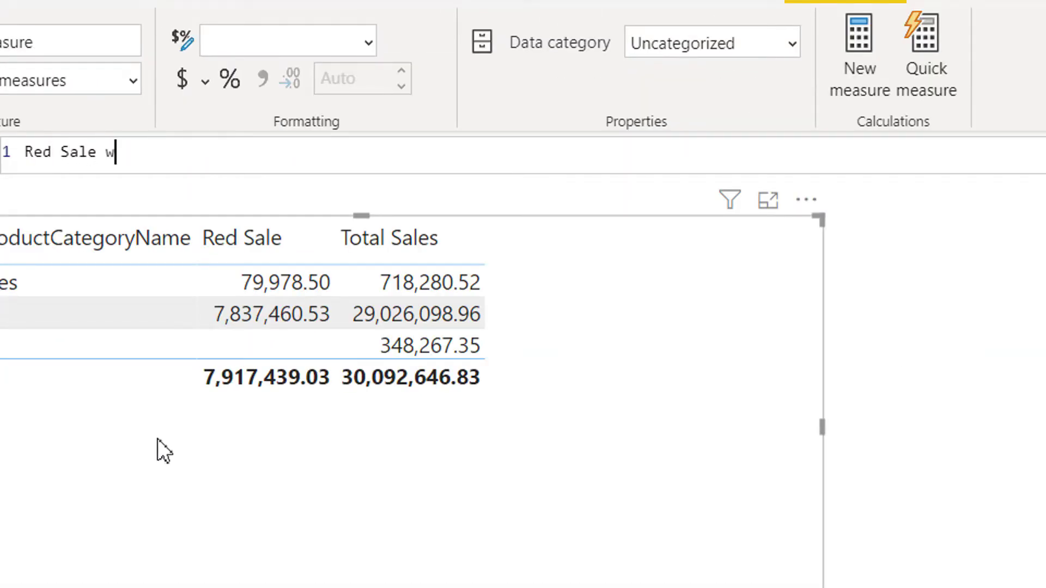
{"action": "type", "text": " Variable "}
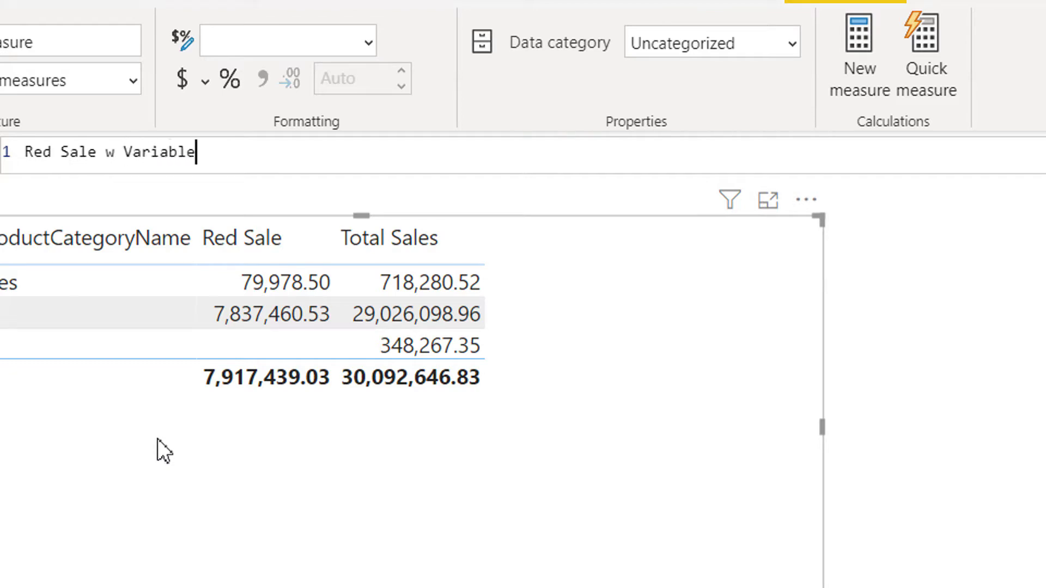
{"action": "type", "text": "="}
{"action": "key", "text": "shift+Return"}
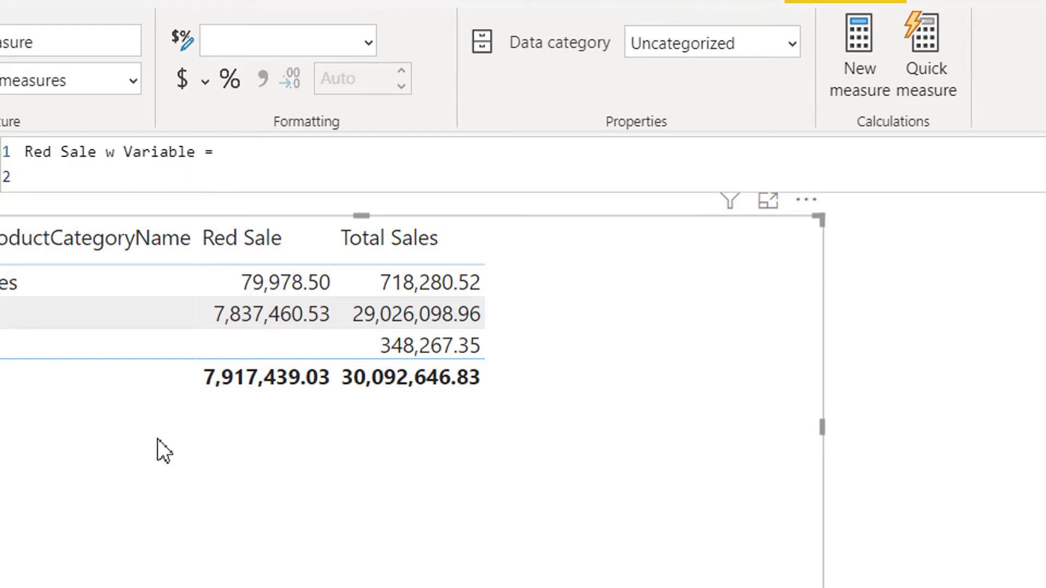
{"action": "type", "text": "VAR "}
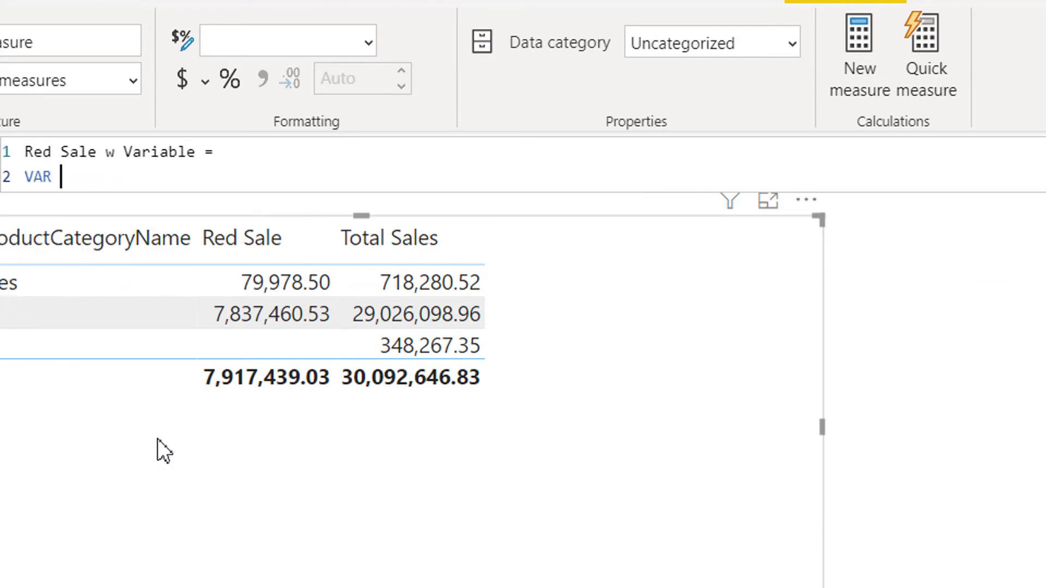
{"action": "type", "text": "v = tot"}
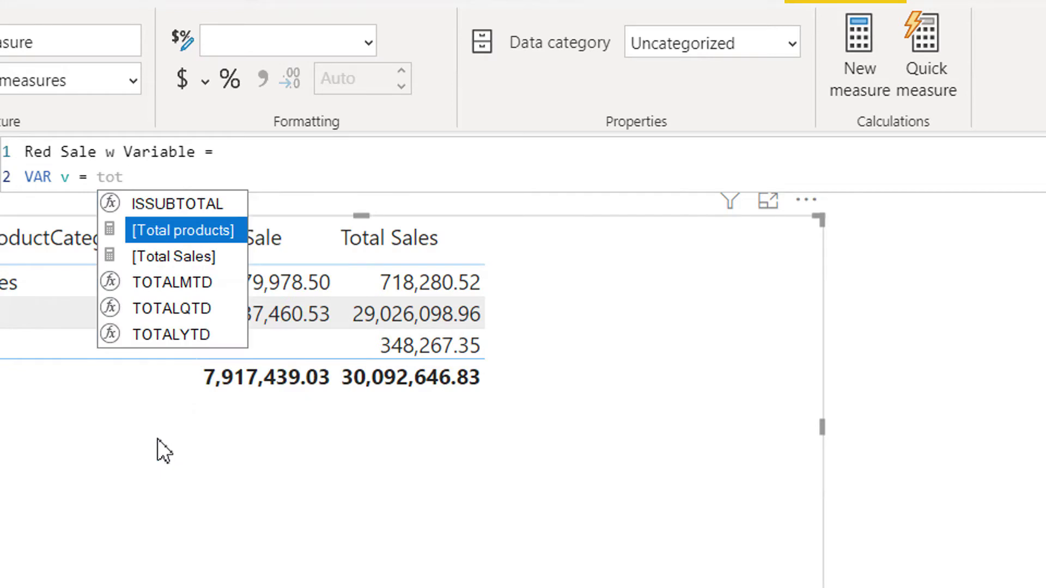
{"action": "key", "text": "Down"}
{"action": "key", "text": "Tab"}
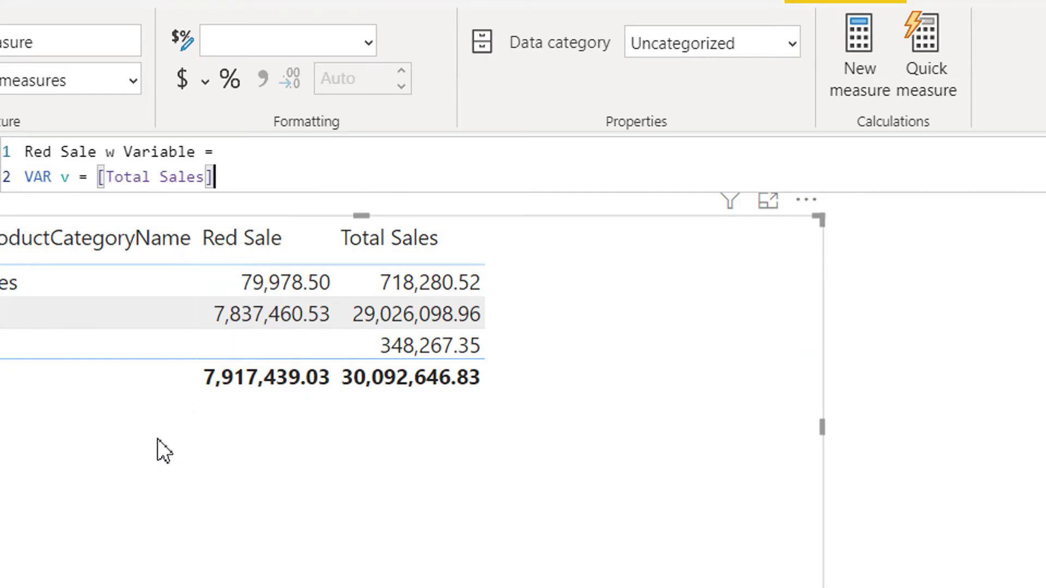
{"action": "key", "text": "shift+Return"}
{"action": "key", "text": "shift+Return"}
{"action": "type", "text": "RETURN"}
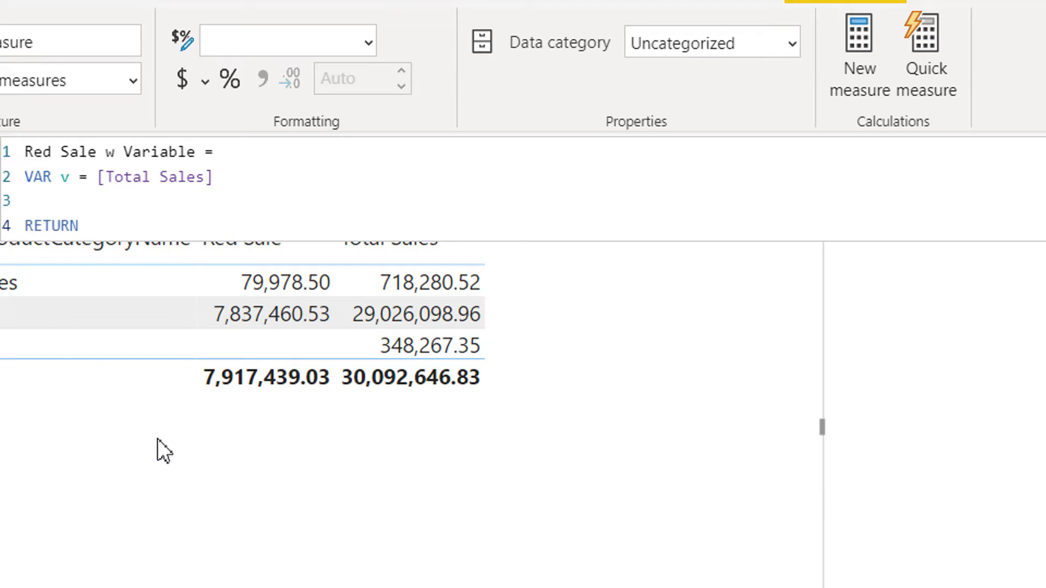
{"action": "key", "text": "shift+Return"}
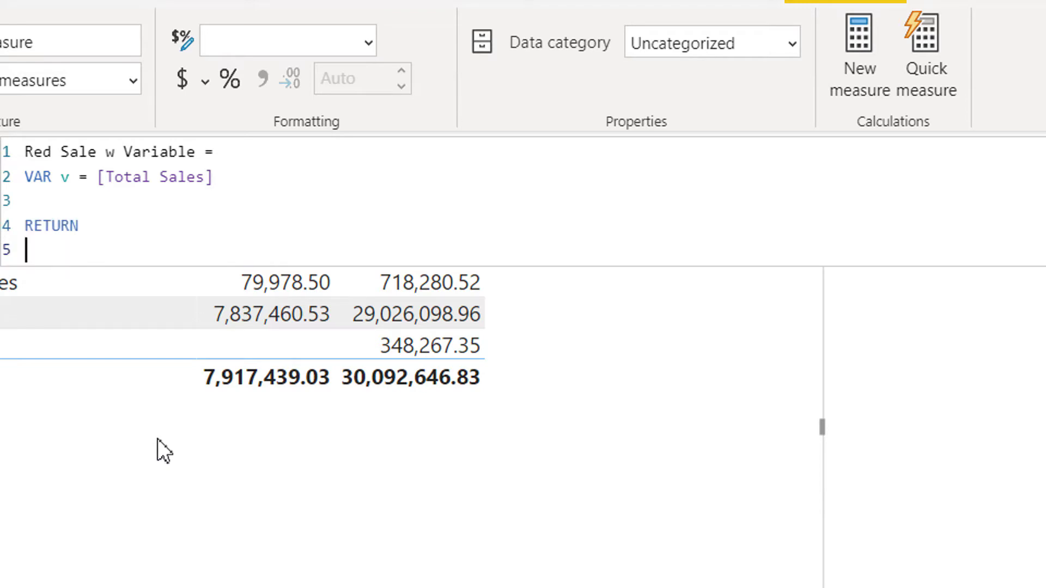
{"action": "type", "text": "v"}
{"action": "key", "text": "Escape"}
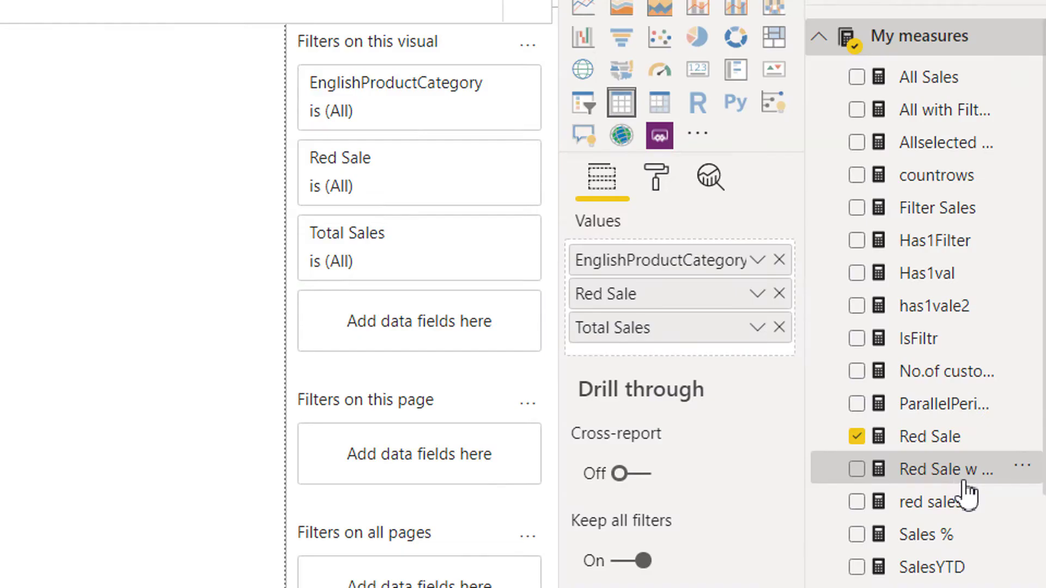
- Add Red Sale w Variable to the category table, matching Total Sales at 30,092,646.83
{"action": "left_click_drag", "start_coordinate": [967, 482], "coordinate": [48, 313]}
{"action": "left_click_drag", "start_coordinate": [158, 313], "coordinate": [163, 265]}
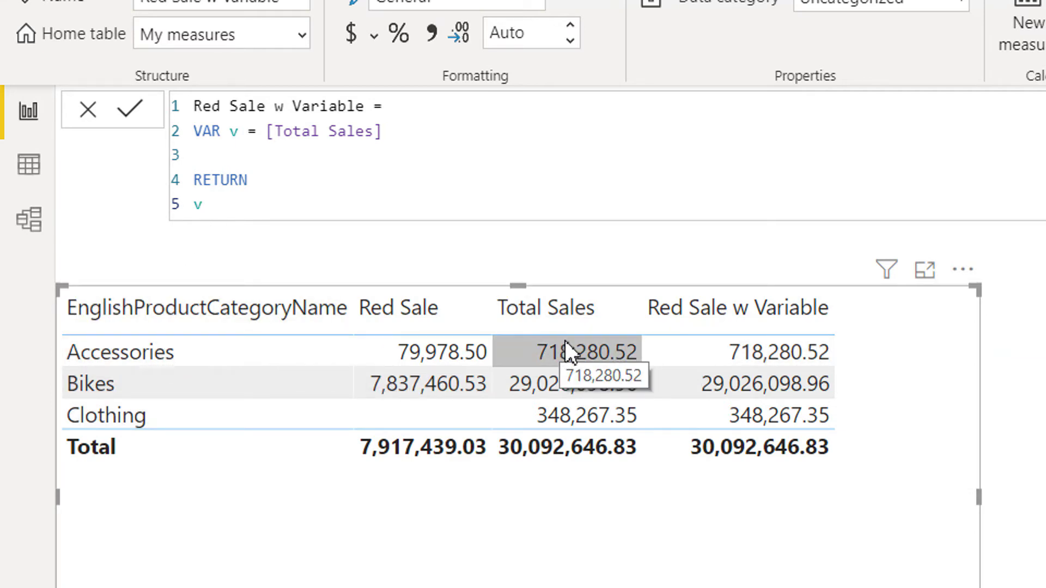
{"action": "double_click", "coordinate": [261, 189]}
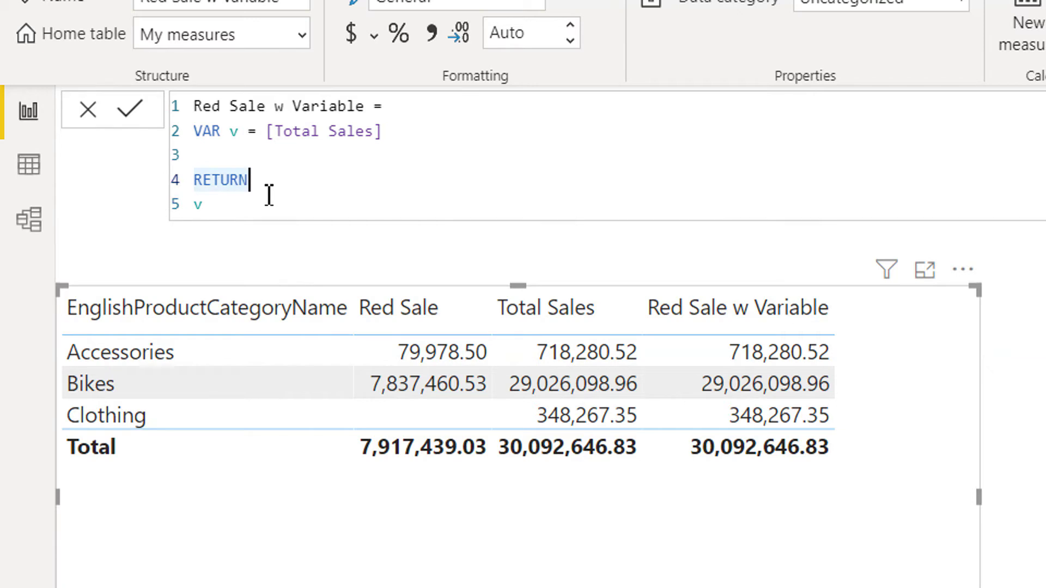
- Delete the returned v after RETURN and start a fresh line for the calculation
{"action": "left_click", "coordinate": [269, 195]}
{"action": "key", "text": "Return"}
{"action": "key", "text": "BackSpace"}
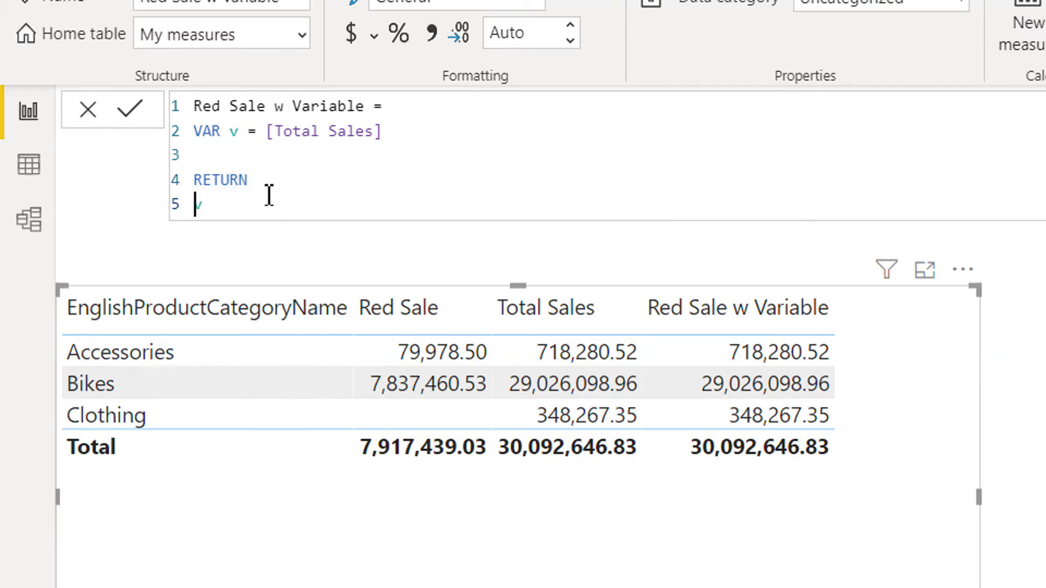
{"action": "key", "text": "BackSpace"}
{"action": "key", "text": "Return"}
- Write CALCULATE(v, Products[Color] = "Red") after RETURN
{"action": "type", "text": "ca"}
{"action": "key", "text": "Tab"}
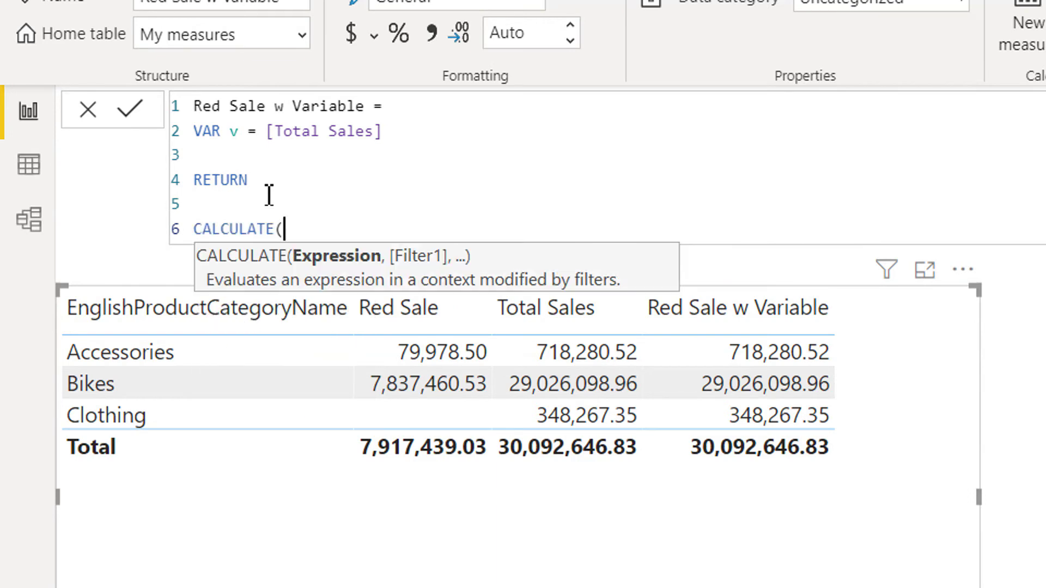
{"action": "type", "text": "v"}
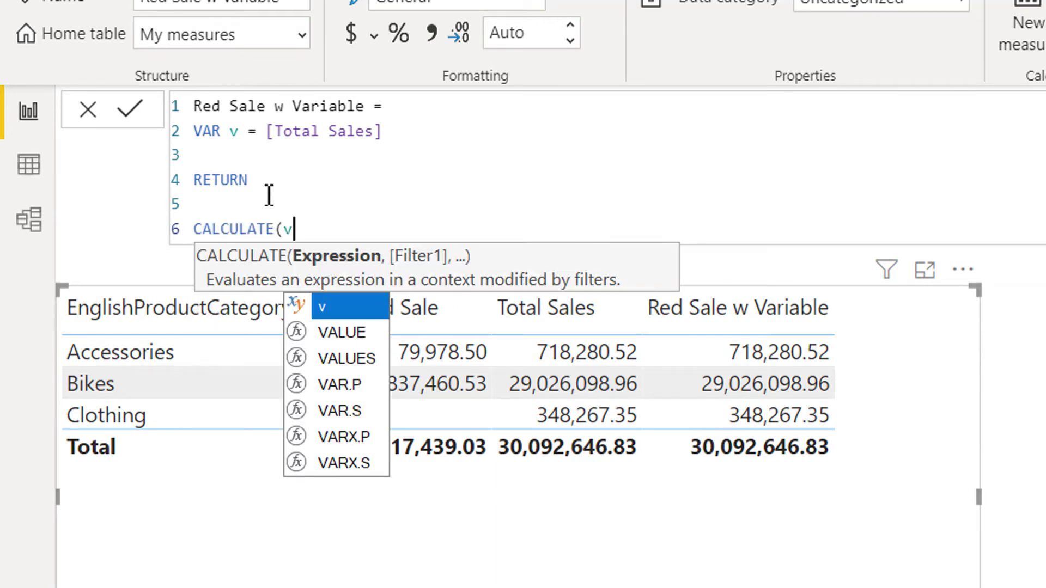
{"action": "key", "text": "Escape"}
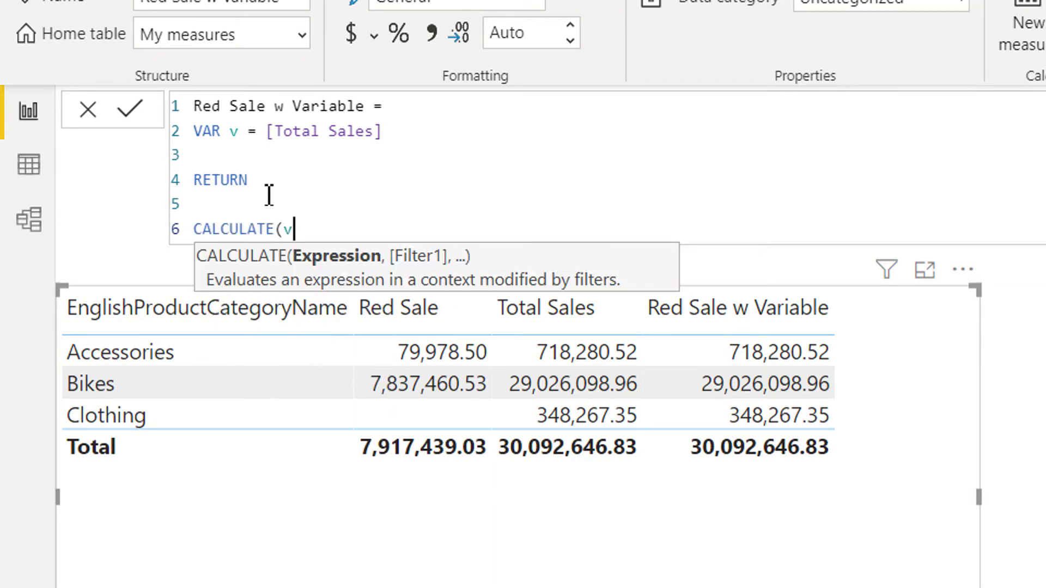
{"action": "type", "text": ","}
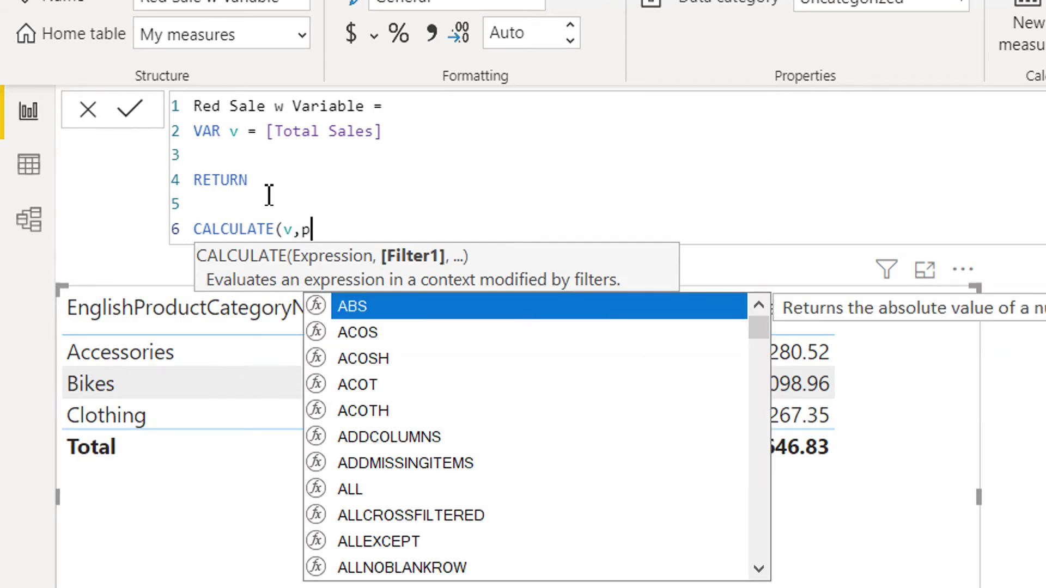
{"action": "type", "text": "prod"}
{"action": "key", "text": "BackSpace"}
{"action": "key", "text": "BackSpace"}
{"action": "key", "text": "BackSpace"}
{"action": "key", "text": "BackSpace"}
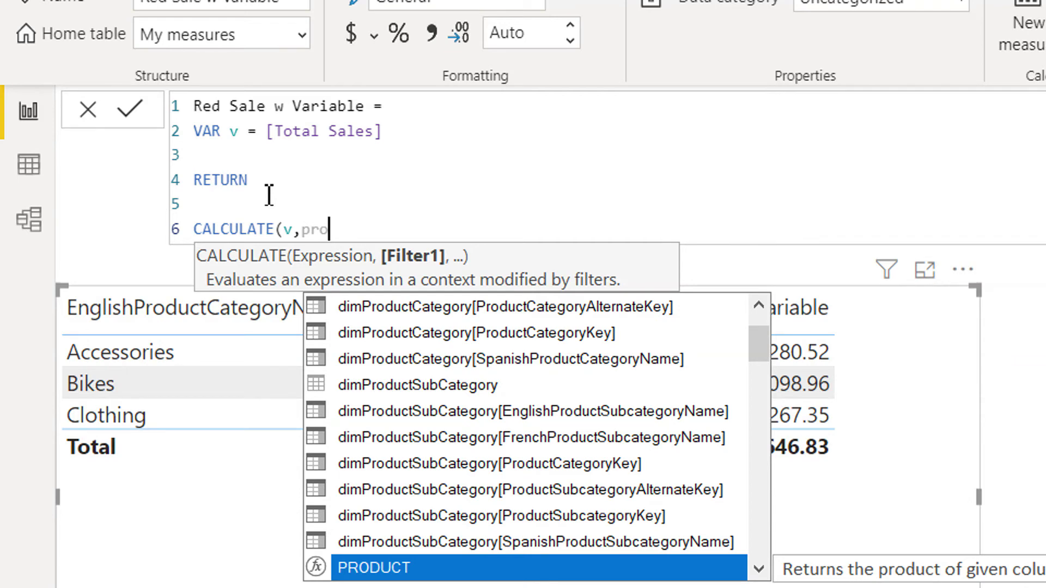
{"action": "type", "text": "colo"}
{"action": "key", "text": "Tab"}
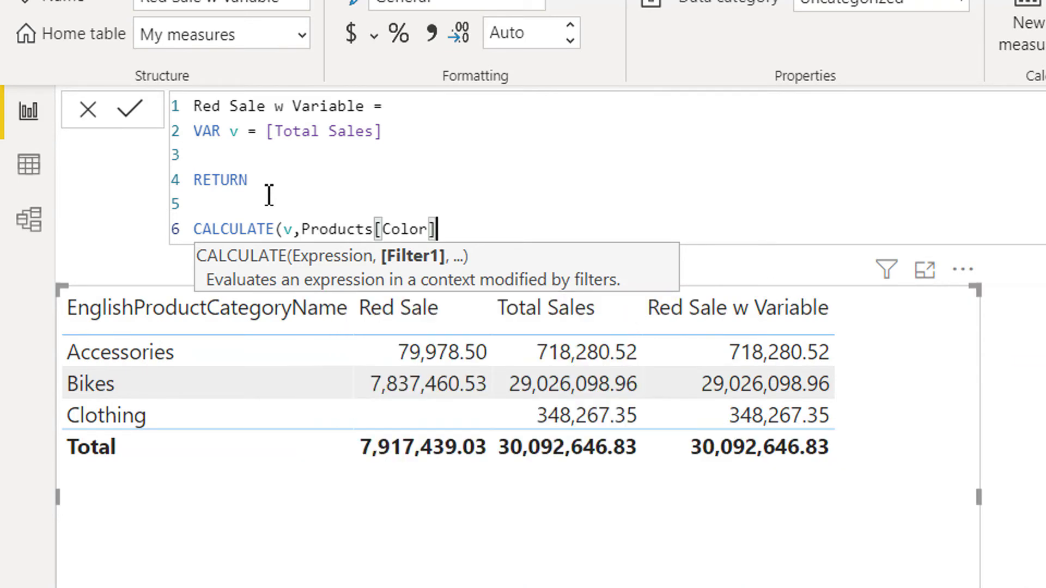
{"action": "type", "text": "= \"\""}
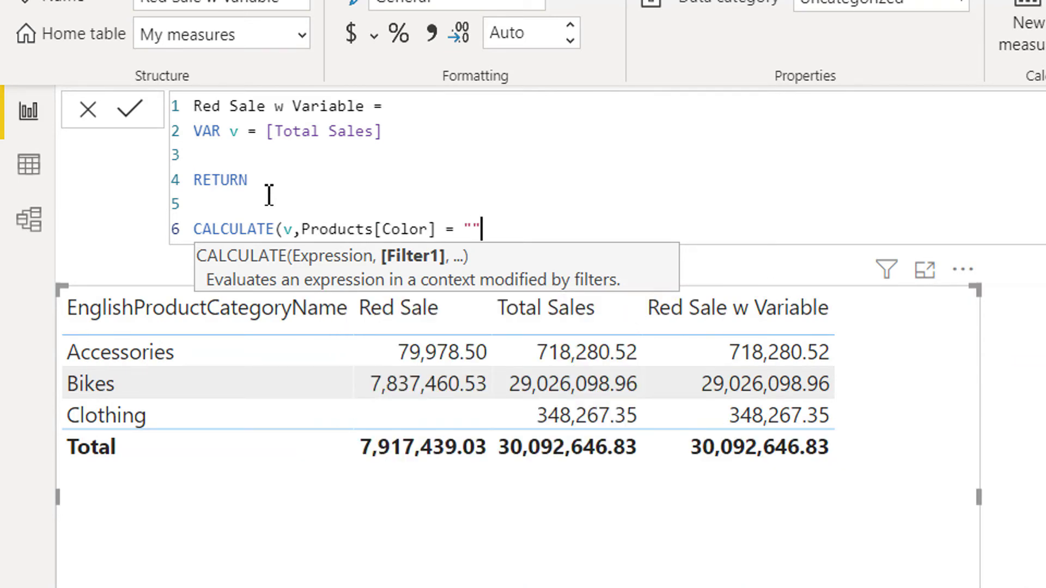
{"action": "type", "text": "Red"}
{"action": "type", "text": ")"}
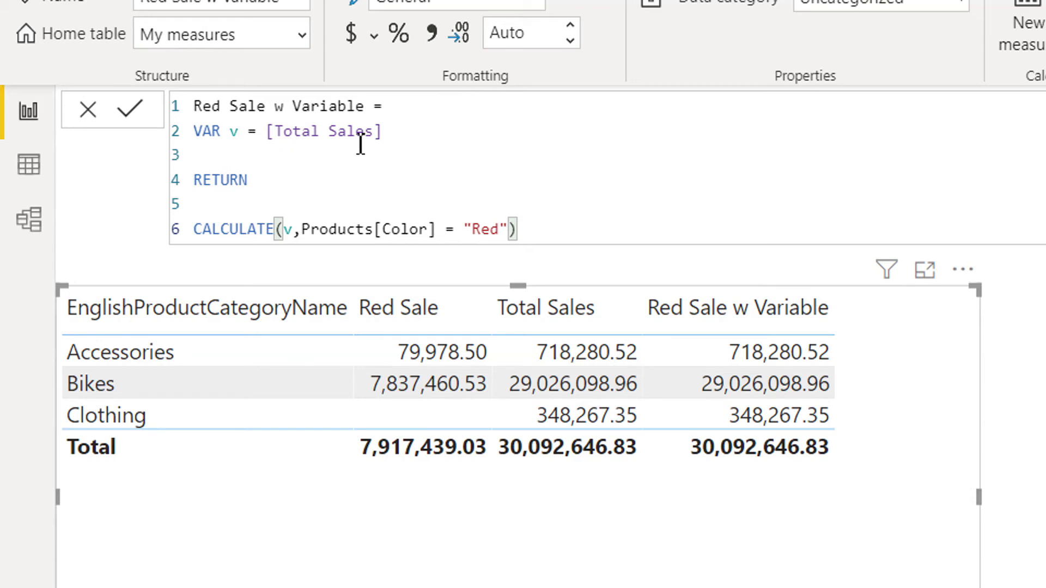
{"action": "left_click_drag", "start_coordinate": [392, 134], "coordinate": [230, 141]}
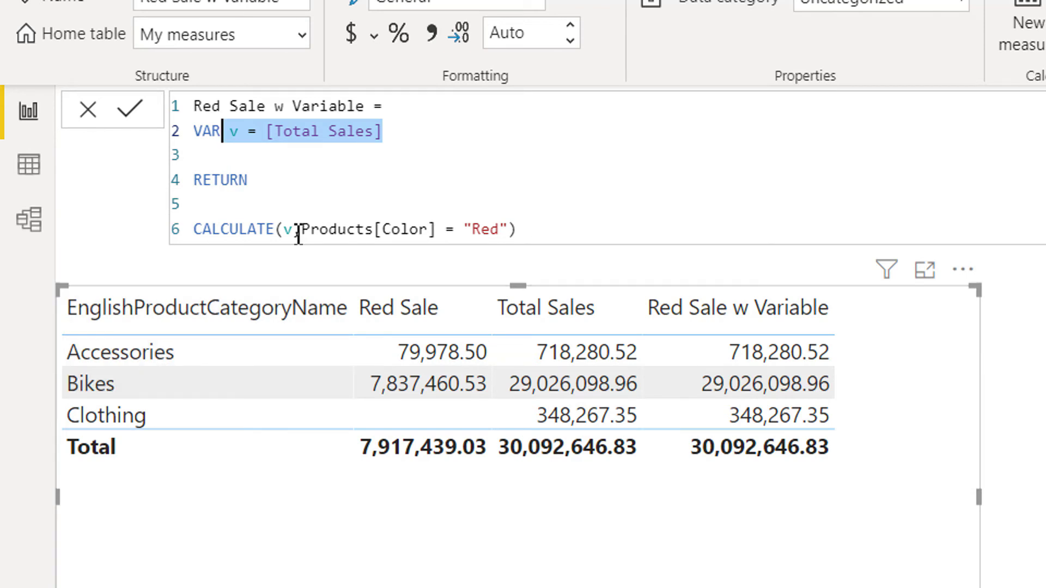
{"action": "key", "text": "shift+Home"}
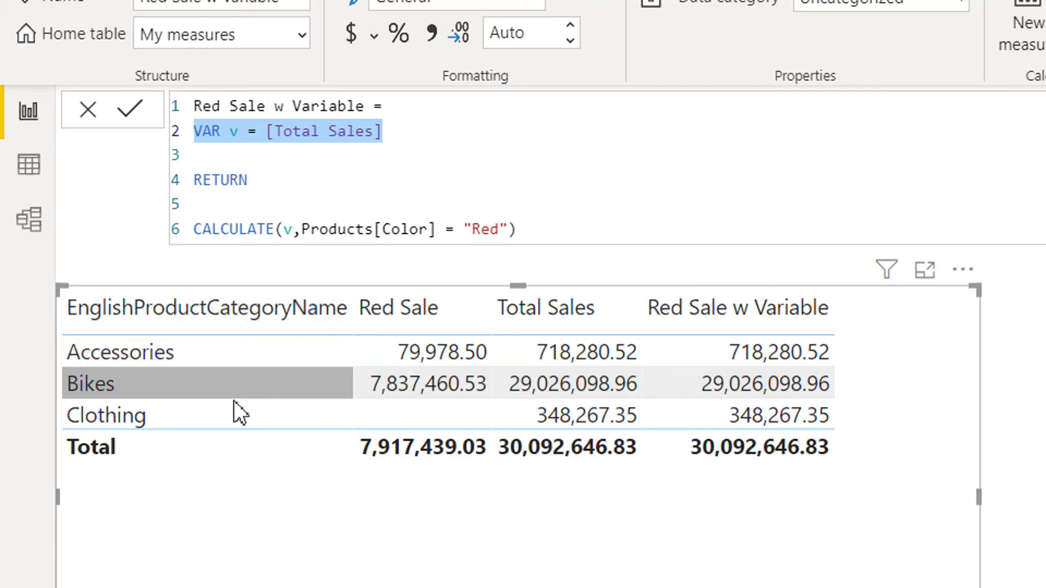
{"action": "left_click", "coordinate": [299, 231]}
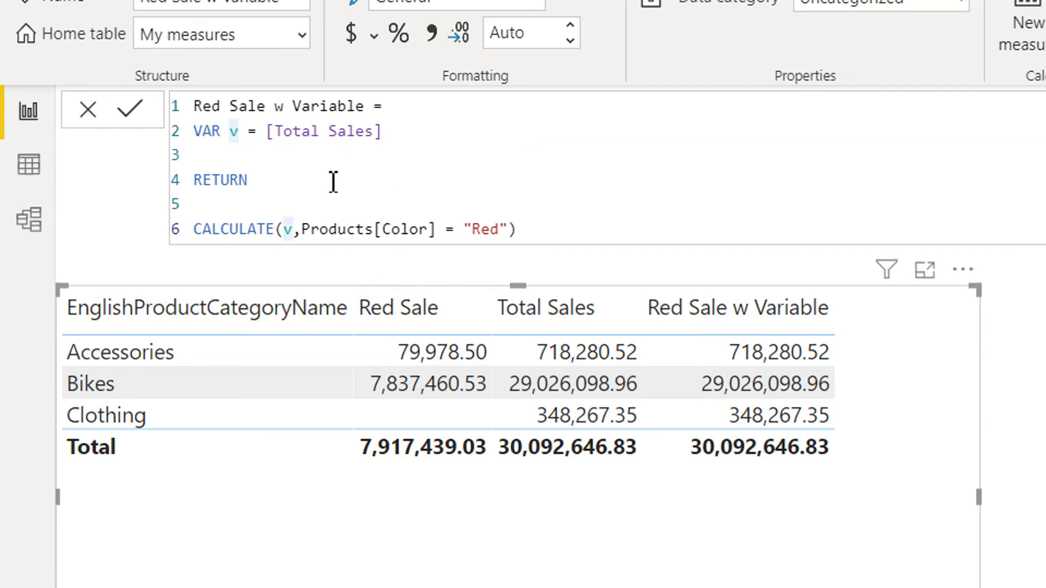
{"action": "left_click_drag", "start_coordinate": [249, 181], "coordinate": [165, 181]}
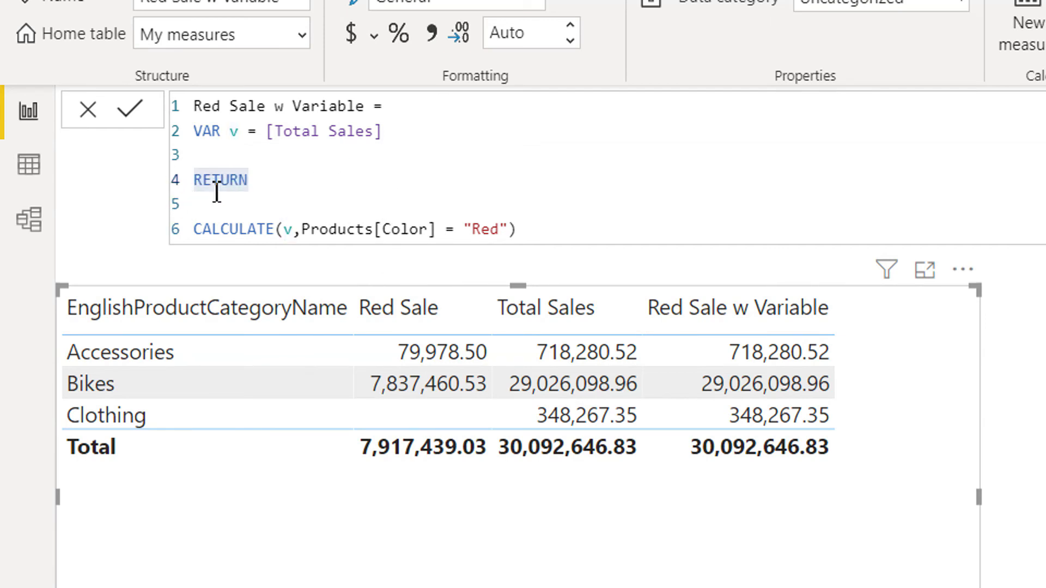
{"action": "left_click_drag", "start_coordinate": [248, 180], "coordinate": [190, 177]}
- Delete the outer RETURN and the VAR v = [Total Sales] line
{"action": "key", "text": "BackSpace"}
{"action": "key", "text": "BackSpace"}
{"action": "key", "text": "BackSpace"}
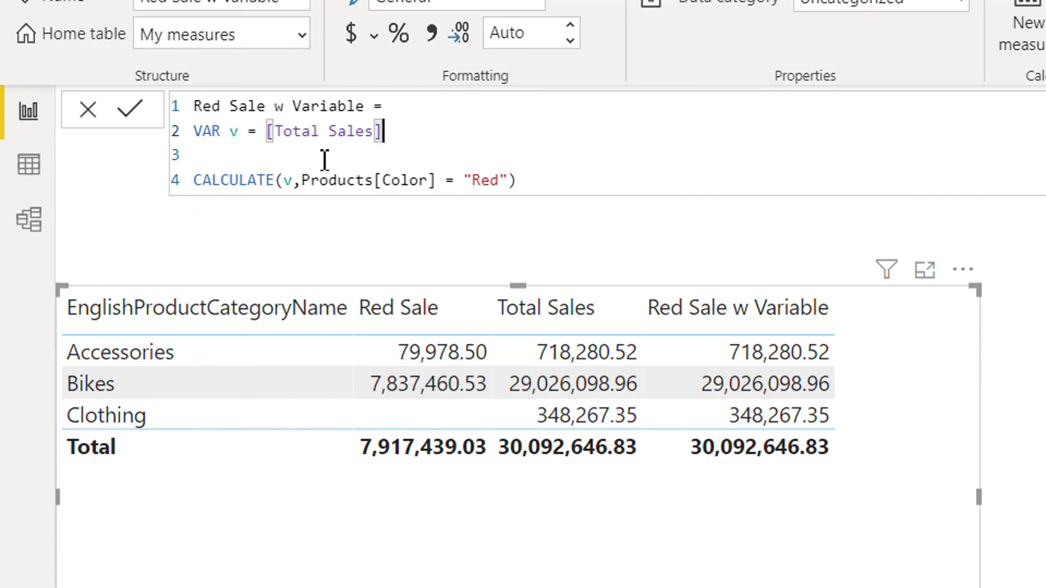
{"action": "left_click_drag", "start_coordinate": [382, 132], "coordinate": [188, 133]}
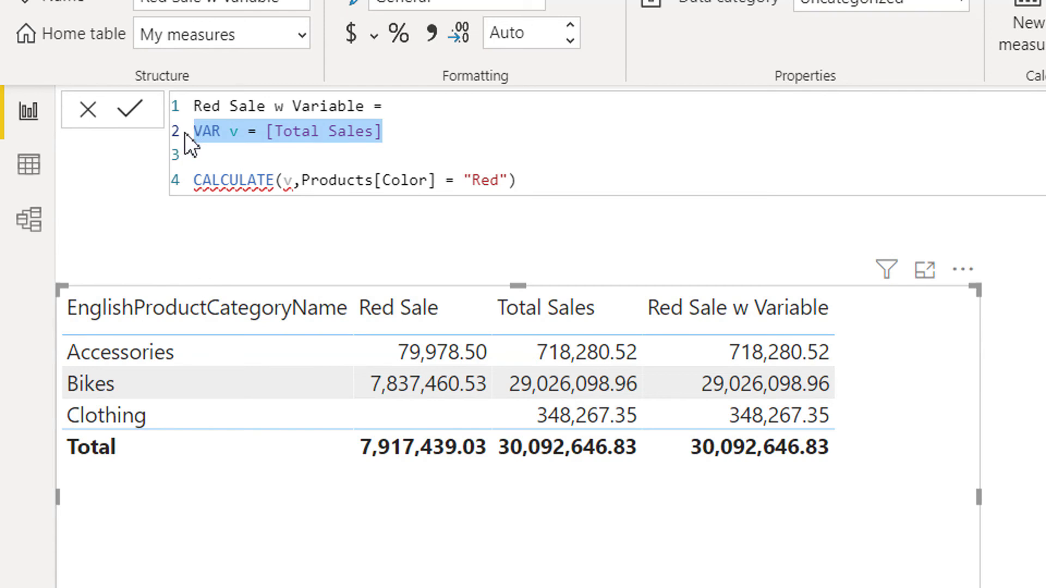
{"action": "key", "text": "BackSpace"}
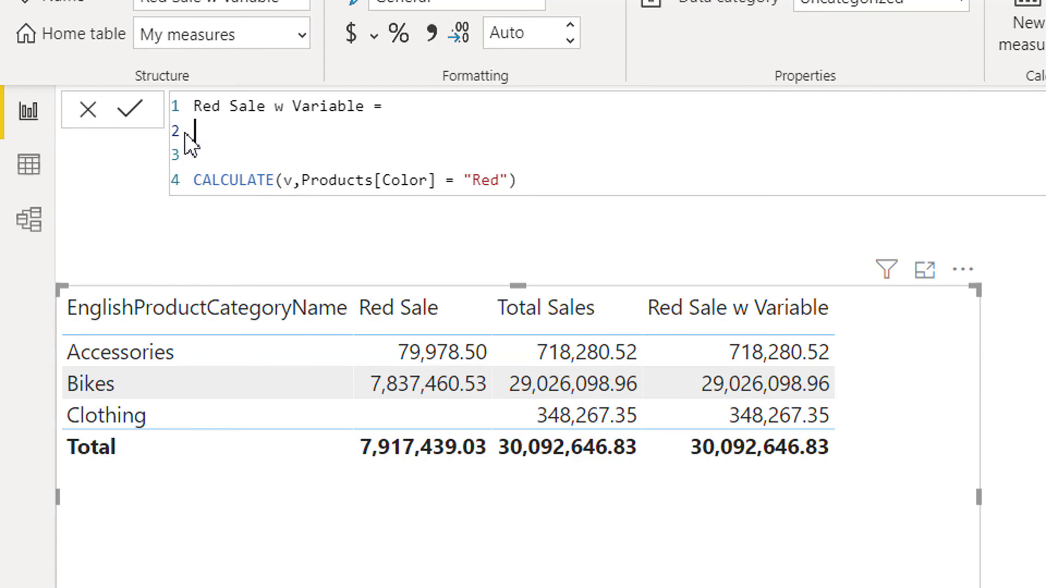
- Put VAR v = [Total Sales] and RETURN before v inside CALCULATE and commit the measure
{"action": "left_click", "coordinate": [286, 179]}
{"action": "key", "text": "shift+Return"}
{"action": "key", "text": "shift+Return"}
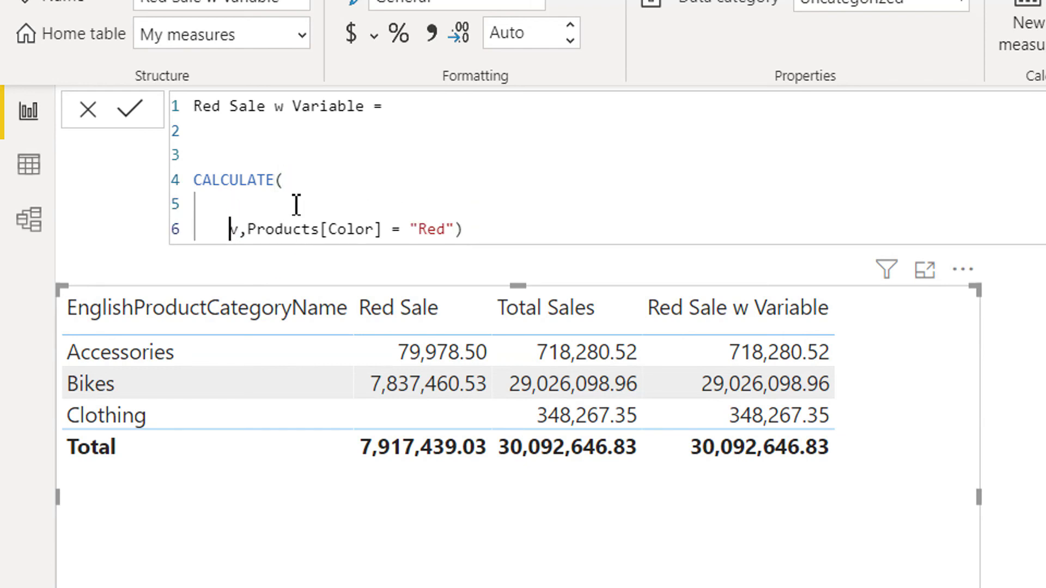
{"action": "key", "text": "Up"}
{"action": "type", "text": "VAR v = [Total Sales]"}
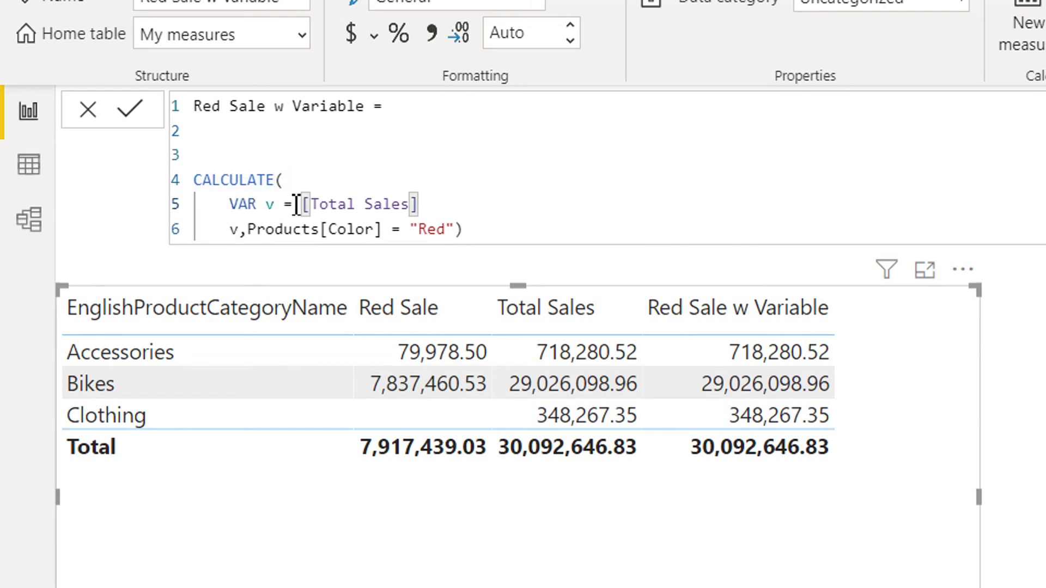
{"action": "key", "text": "shift+Return"}
{"action": "type", "text": "R"}
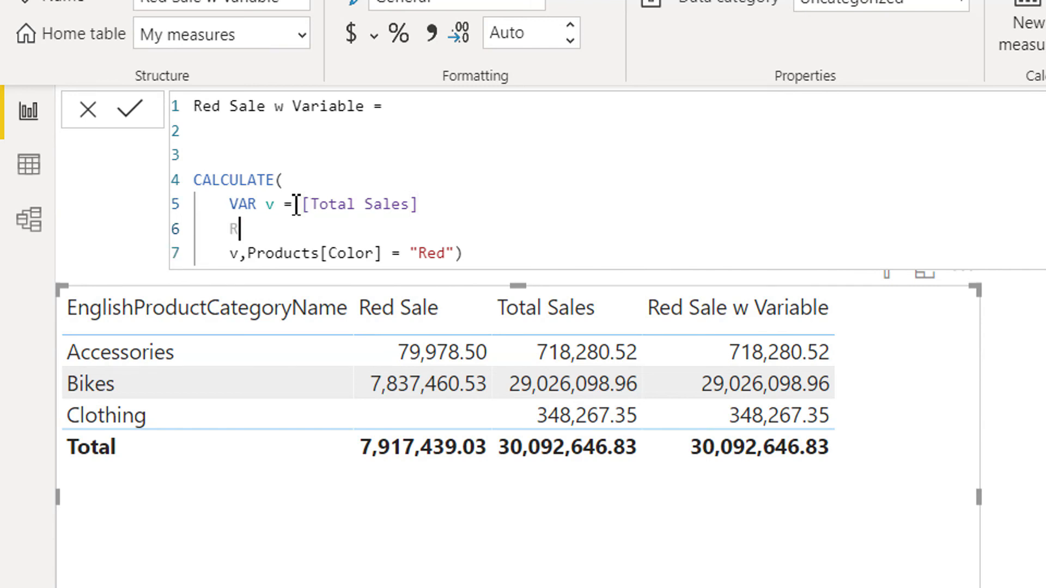
{"action": "type", "text": "EURN"}
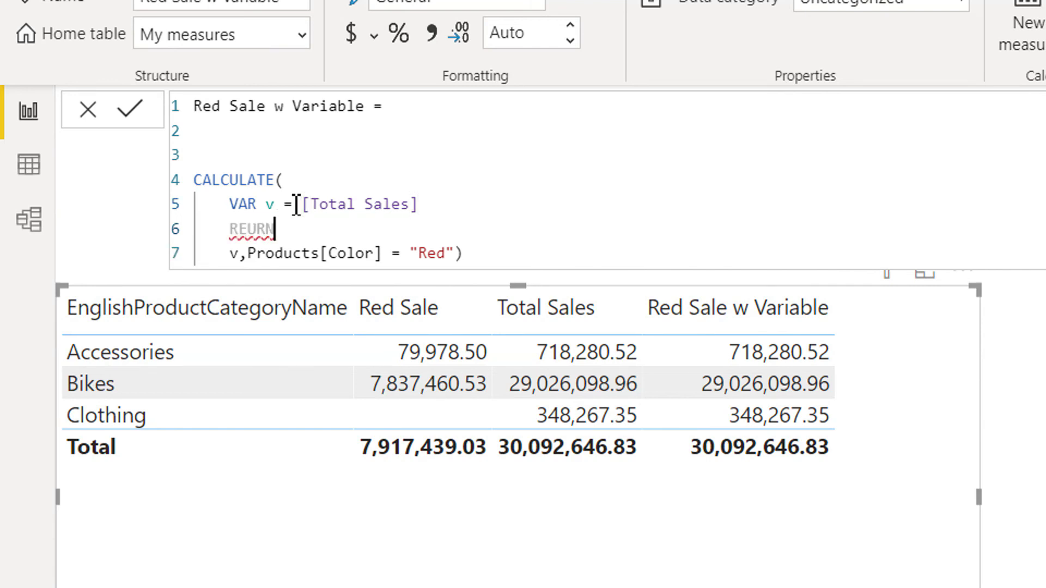
{"action": "key", "text": "BackSpace"}
{"action": "key", "text": "BackSpace"}
{"action": "key", "text": "BackSpace"}
{"action": "type", "text": "T"}
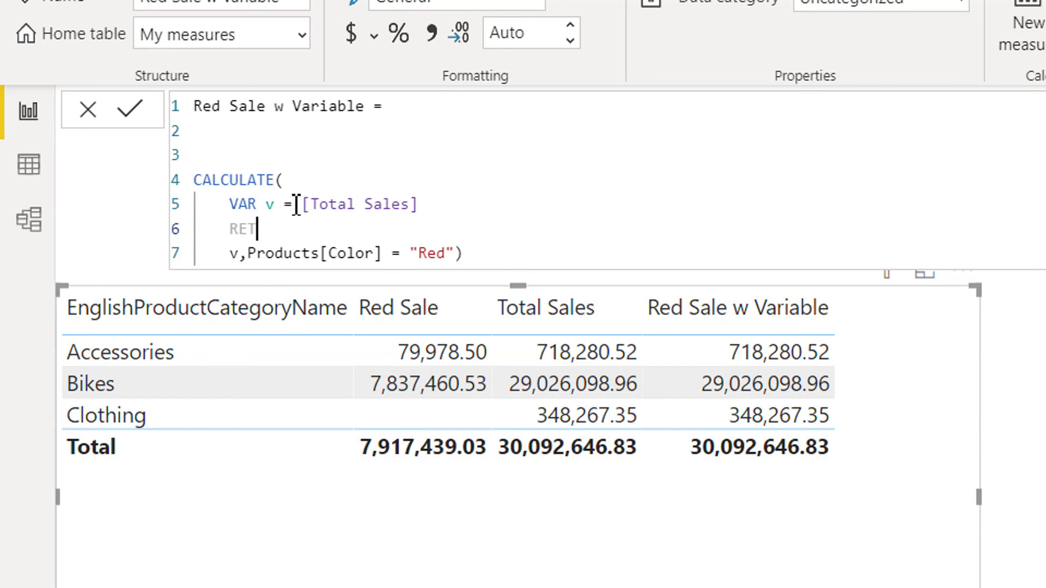
{"action": "type", "text": "URN"}
{"action": "left_click", "coordinate": [486, 247]}
{"action": "key", "text": "Return"}
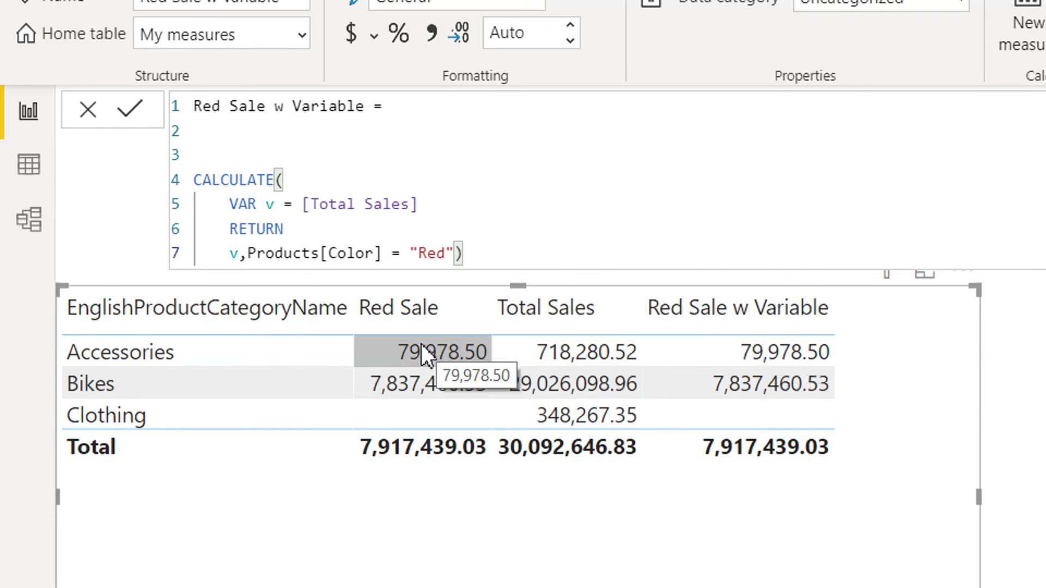
- Highlight the VAR, RETURN and filter lines inside CALCULATE to explain the formula
{"action": "left_click_drag", "start_coordinate": [221, 204], "coordinate": [464, 253]}
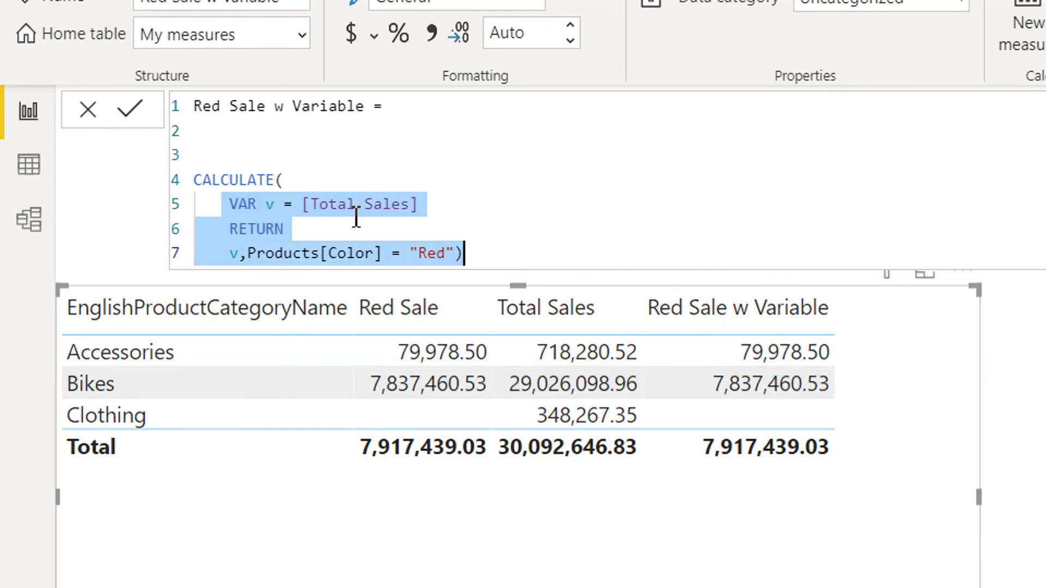
{"action": "left_click", "coordinate": [341, 228]}
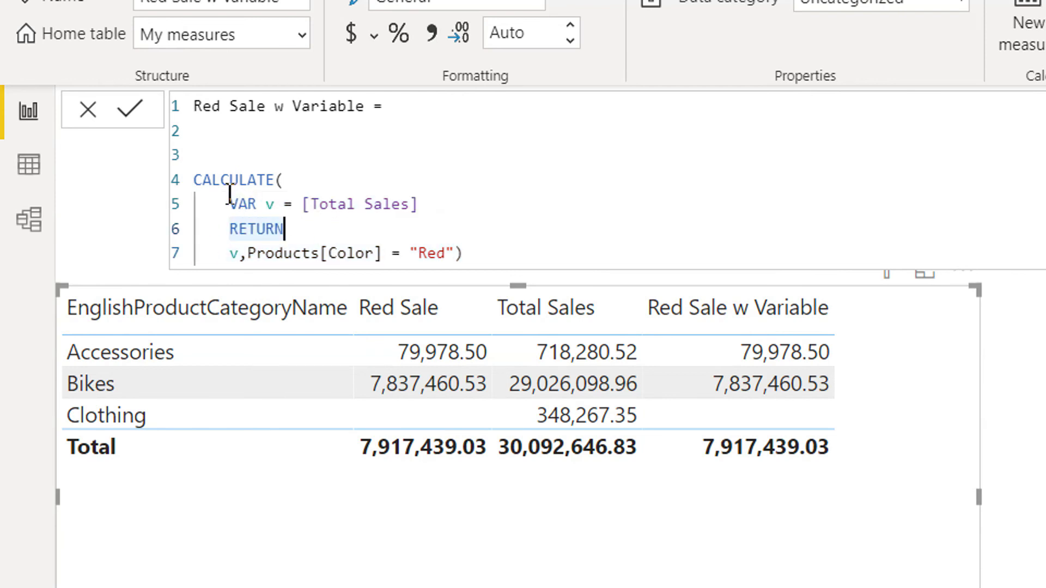
{"action": "left_click_drag", "start_coordinate": [222, 183], "coordinate": [448, 254]}
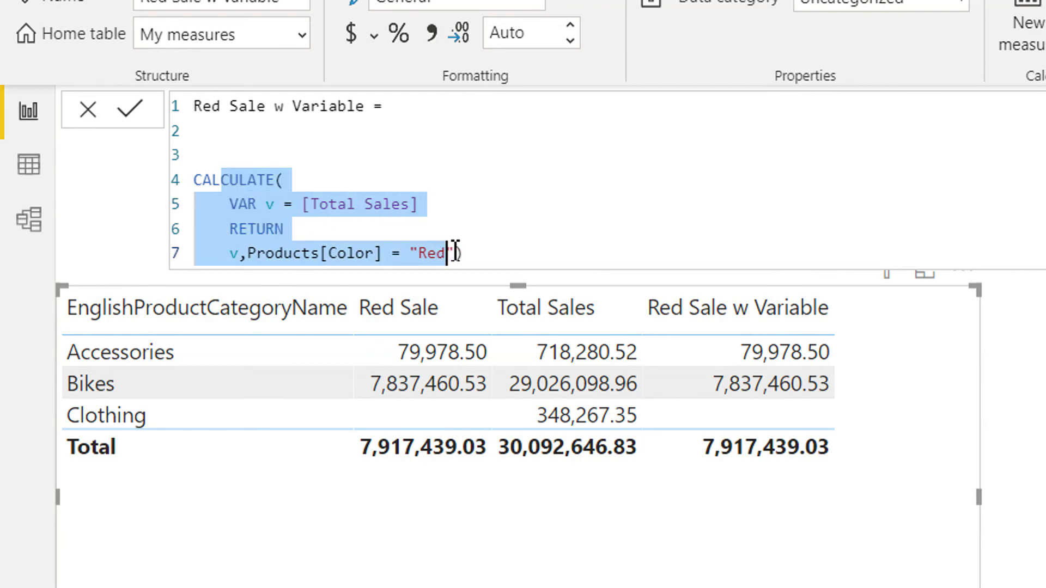